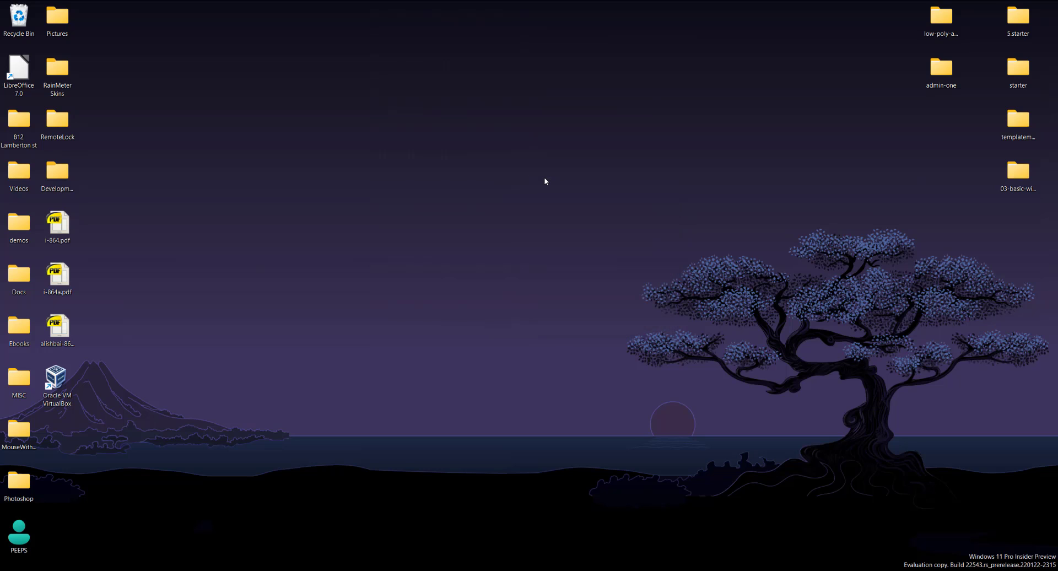
# Bring up the volume flyout and reposition it right of the desktop's centre, then dismiss it
pyautogui.press('XF86AudioRaiseVolume')
pyautogui.moveTo(547, 180); pyautogui.dragTo(491, 164)
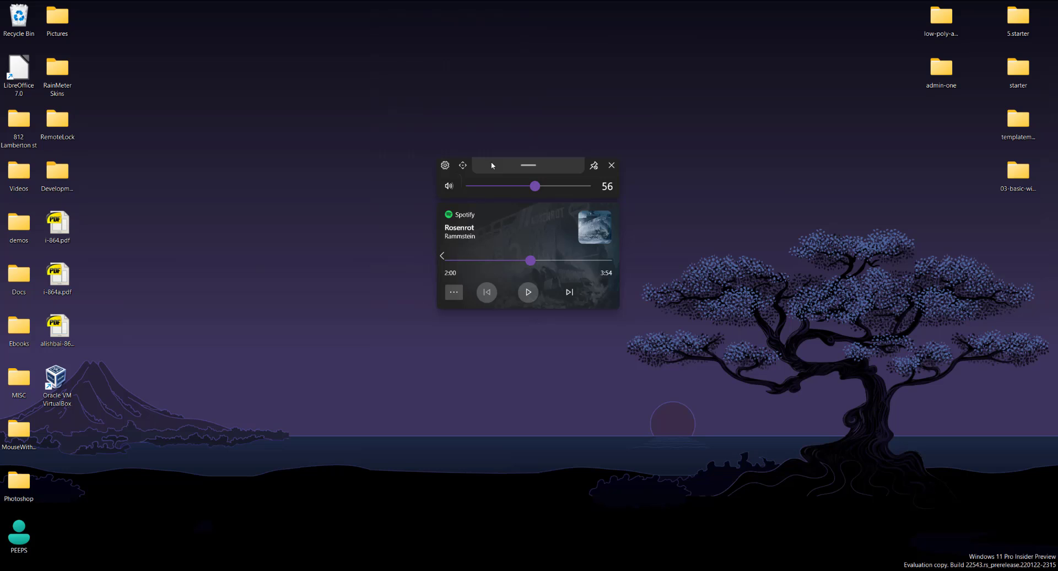
pyautogui.moveTo(491, 161); pyautogui.dragTo(599, 120)
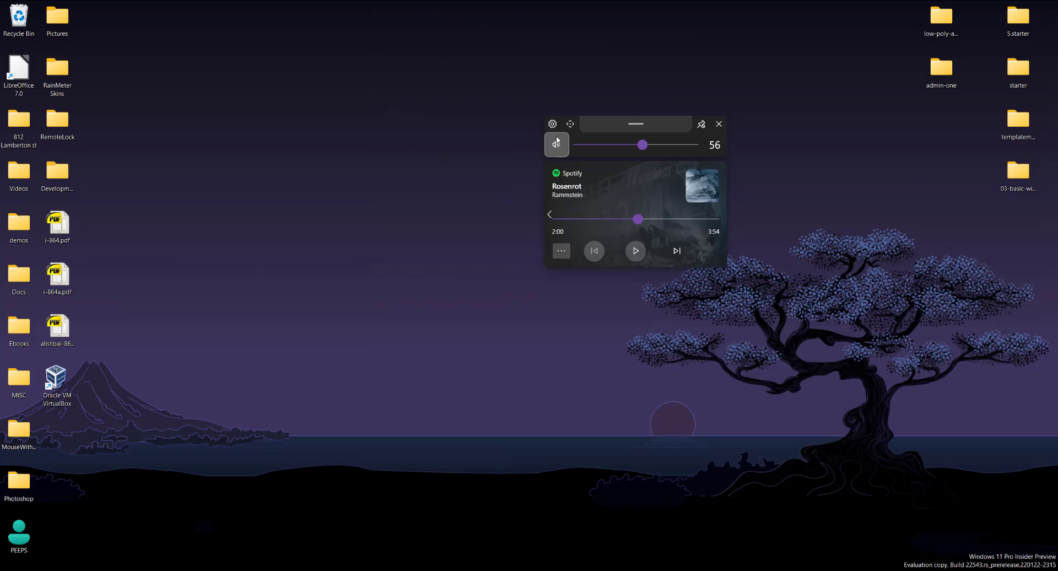
pyautogui.moveTo(600, 124); pyautogui.dragTo(661, 122)
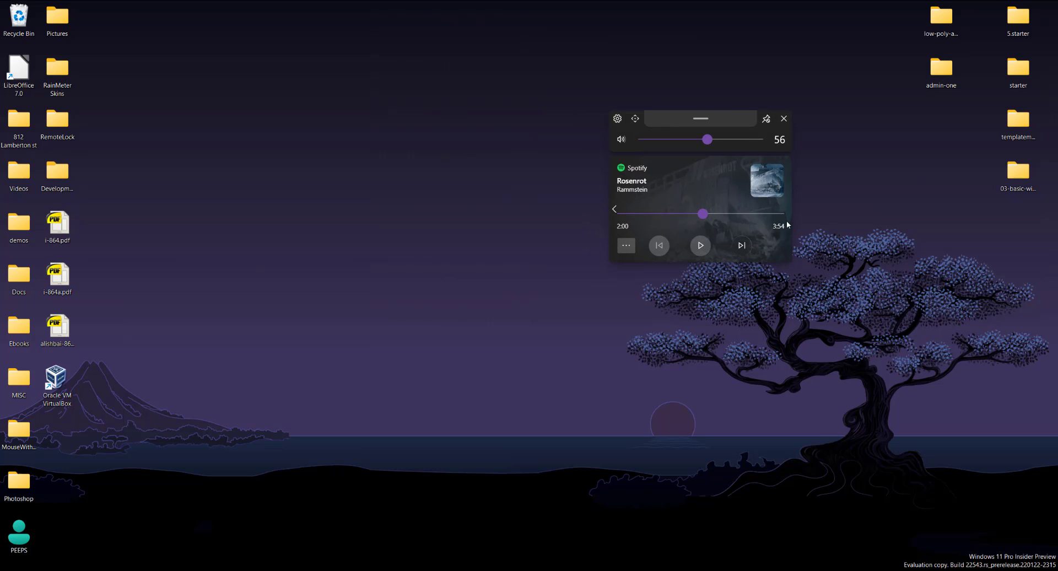
pyautogui.click(933, 227)
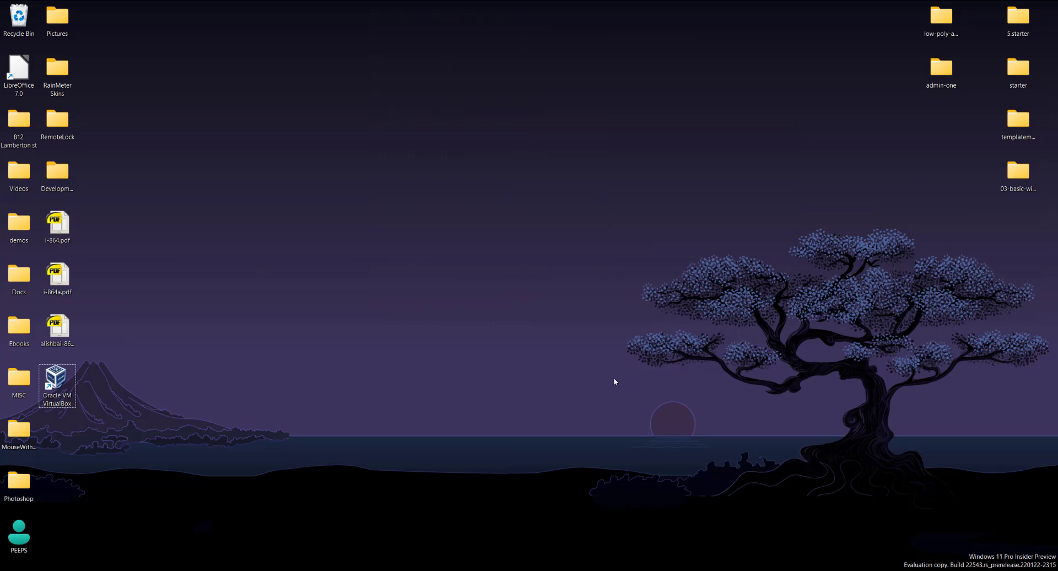
# Raise the system volume to 62 and move the volume flyout further toward the desktop's upper-right area
pyautogui.press('XF86AudioRaiseVolume')
pyautogui.press('XF86AudioRaiseVolume')
pyautogui.press('XF86AudioRaiseVolume')
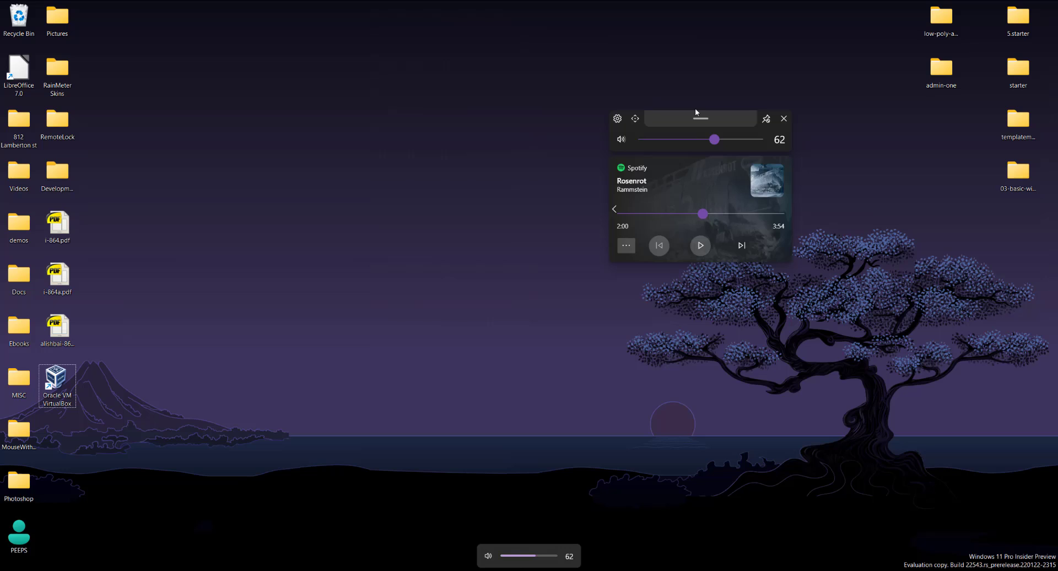
pyautogui.moveTo(701, 109); pyautogui.dragTo(789, 90)
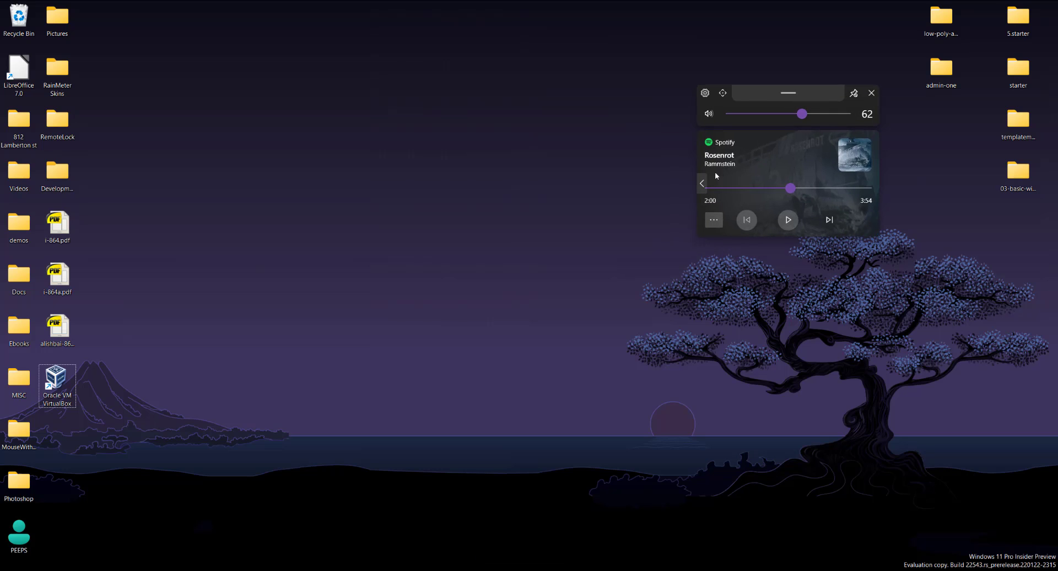
# Cycle the flyout's media card from Spotify to Microsoft Edge and back, and move the flyout to the desktop's upper-right corner
pyautogui.click(701, 184)
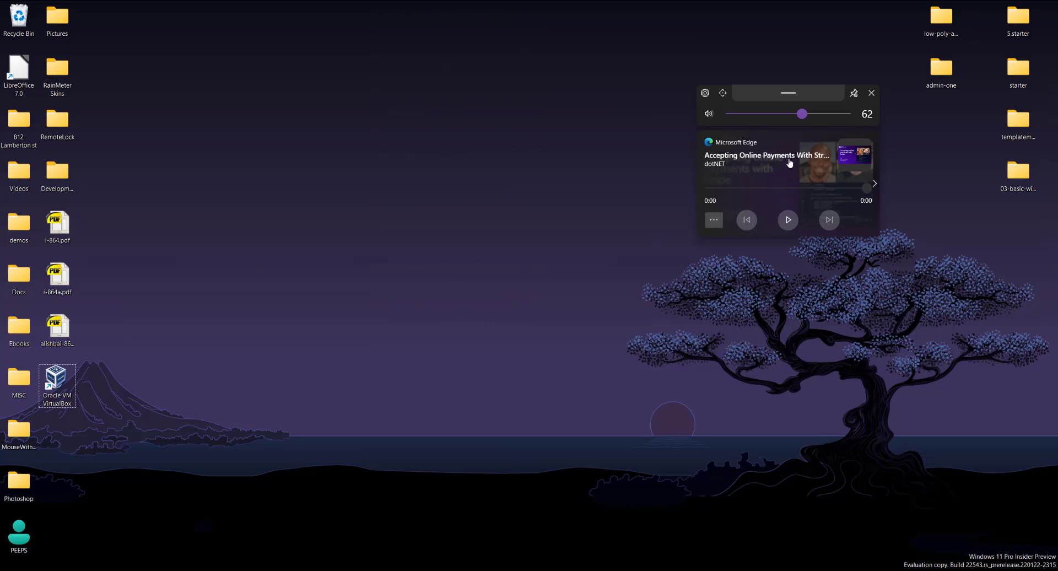
pyautogui.click(876, 185)
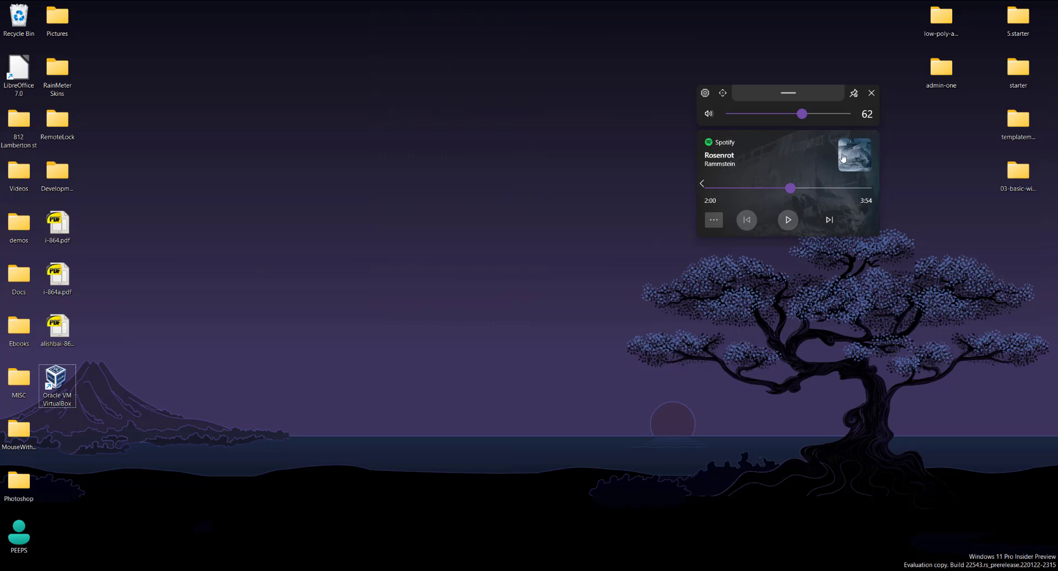
pyautogui.moveTo(756, 98); pyautogui.dragTo(958, 21)
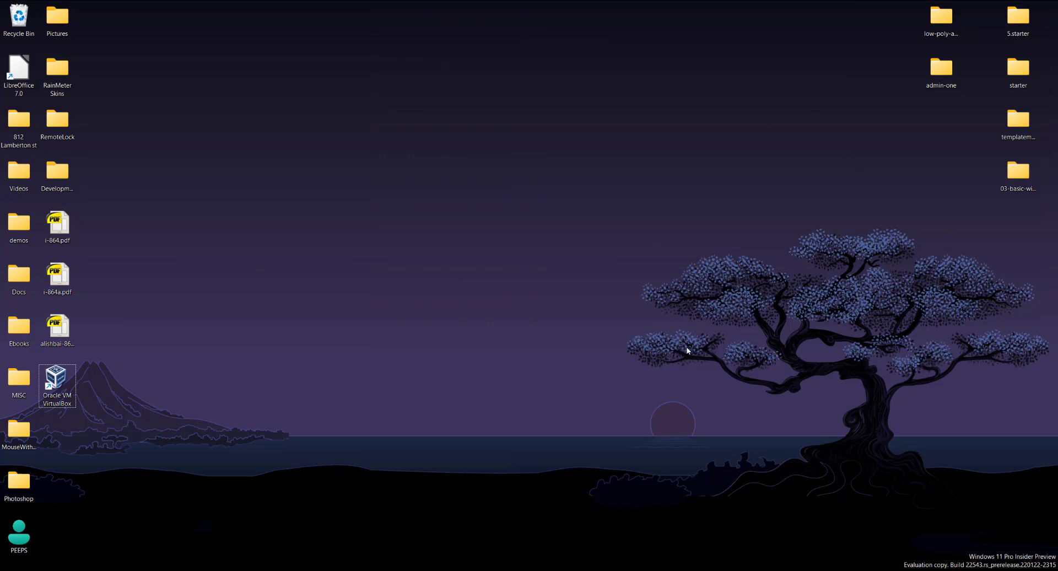
pyautogui.press('XF86AudioRaiseVolume')
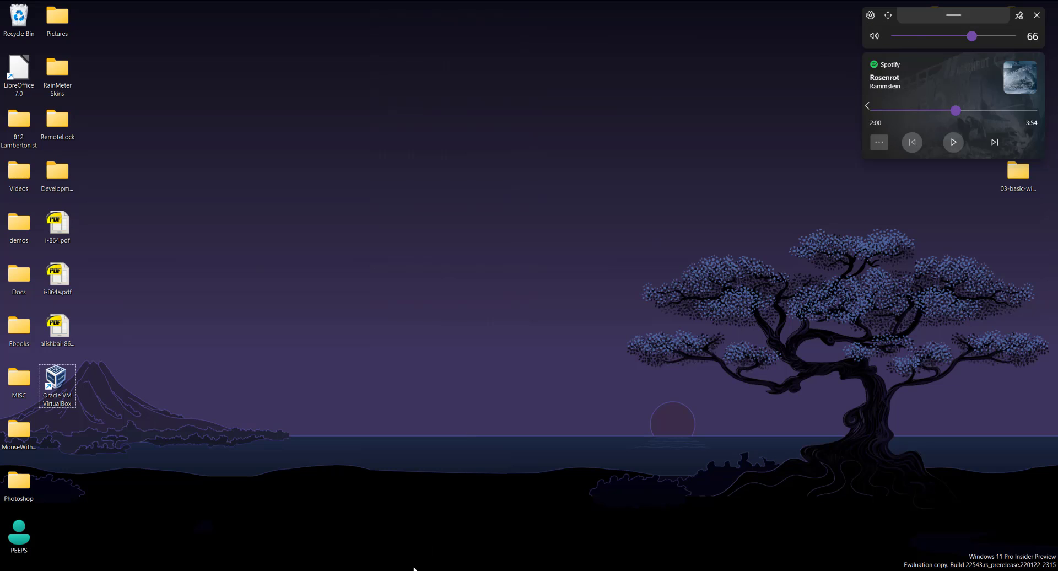
# Switch to Microsoft Store to view the ModernFlyouts (Preview) app page, then minimize the Store window
pyautogui.hotkey('alt', 'Tab')
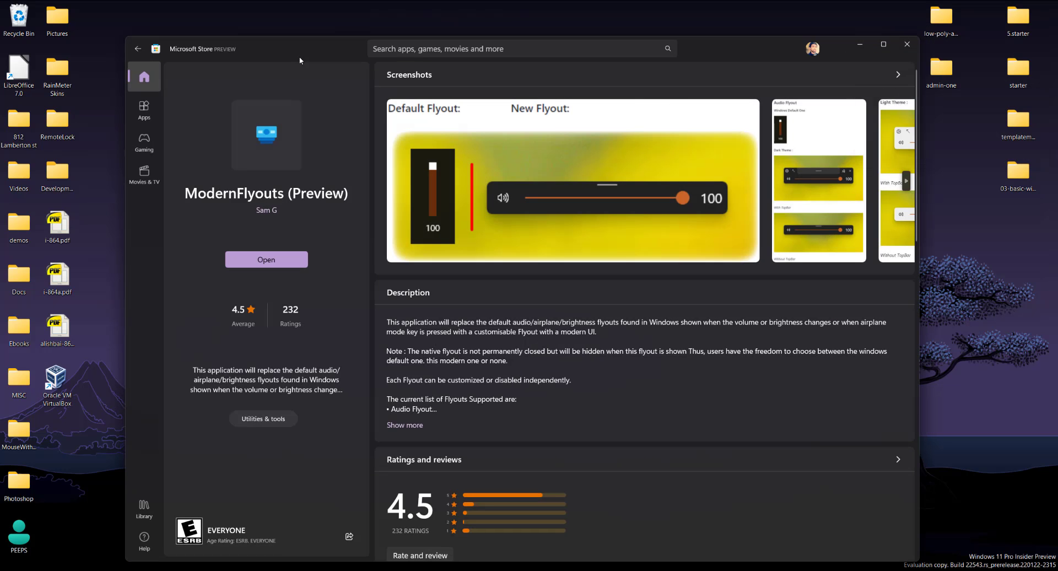
pyautogui.moveTo(299, 56); pyautogui.dragTo(332, 34)
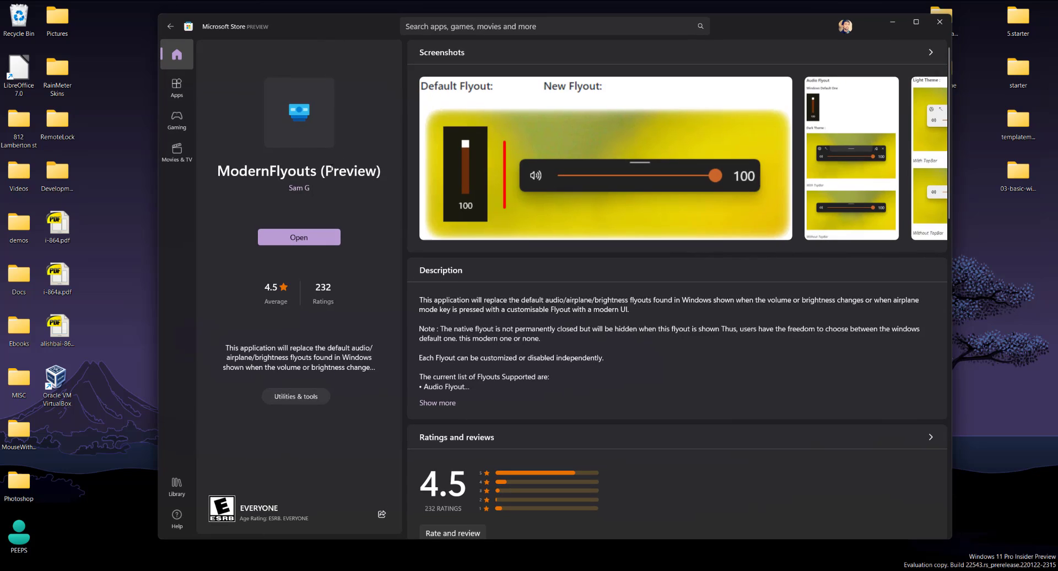
pyautogui.moveTo(318, 172); pyautogui.dragTo(305, 171)
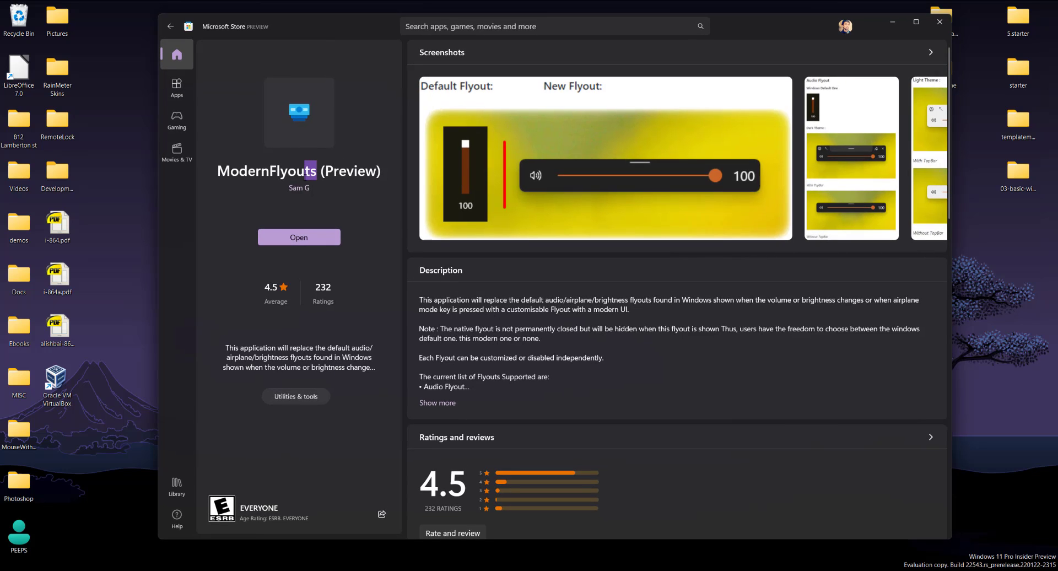
pyautogui.click(296, 177)
pyautogui.click(897, 26)
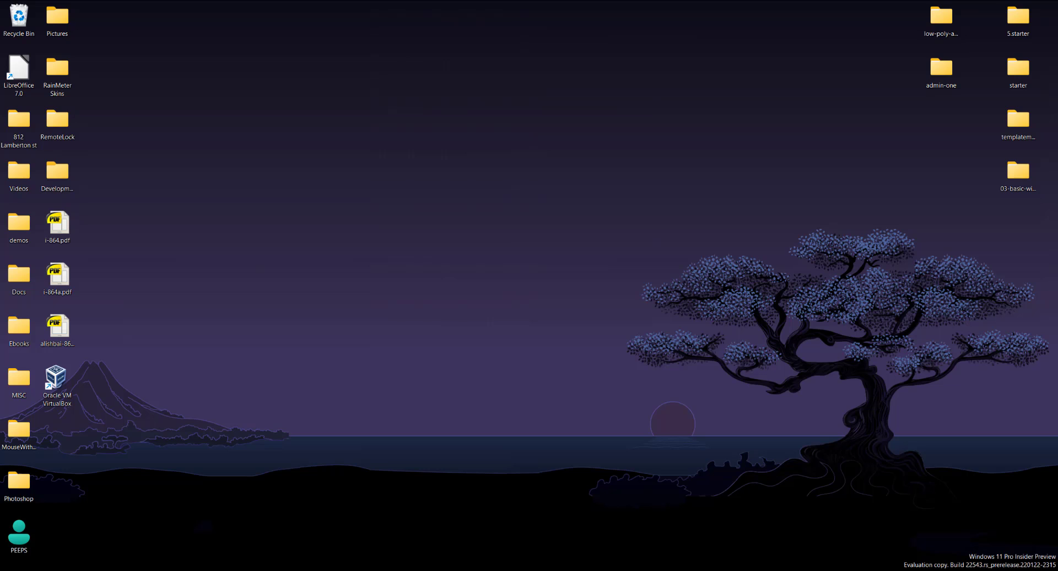
# Open the ModernFlyouts settings from the system tray and show the General settings
pyautogui.click(968, 533)
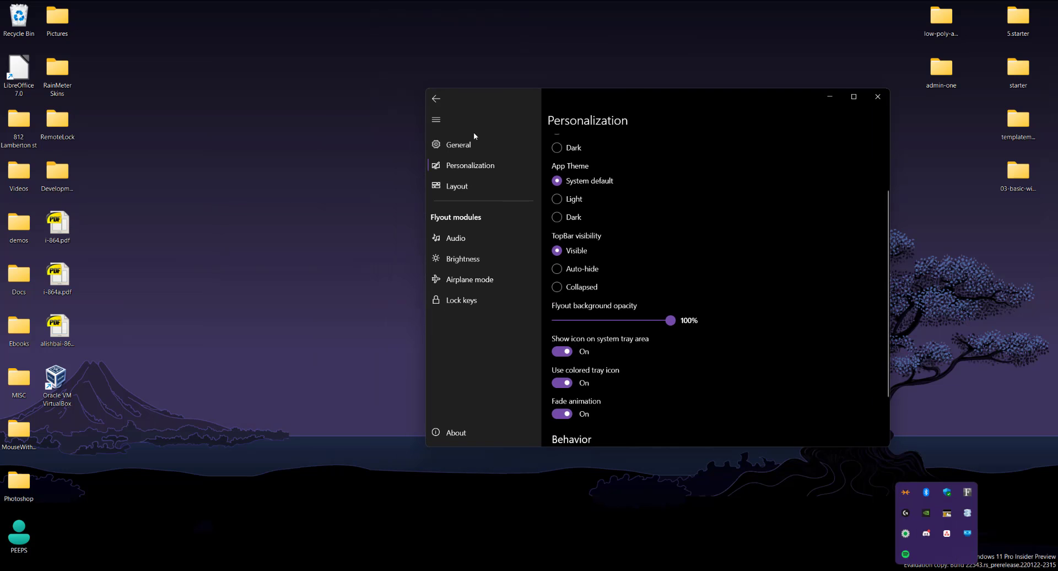
pyautogui.click(474, 142)
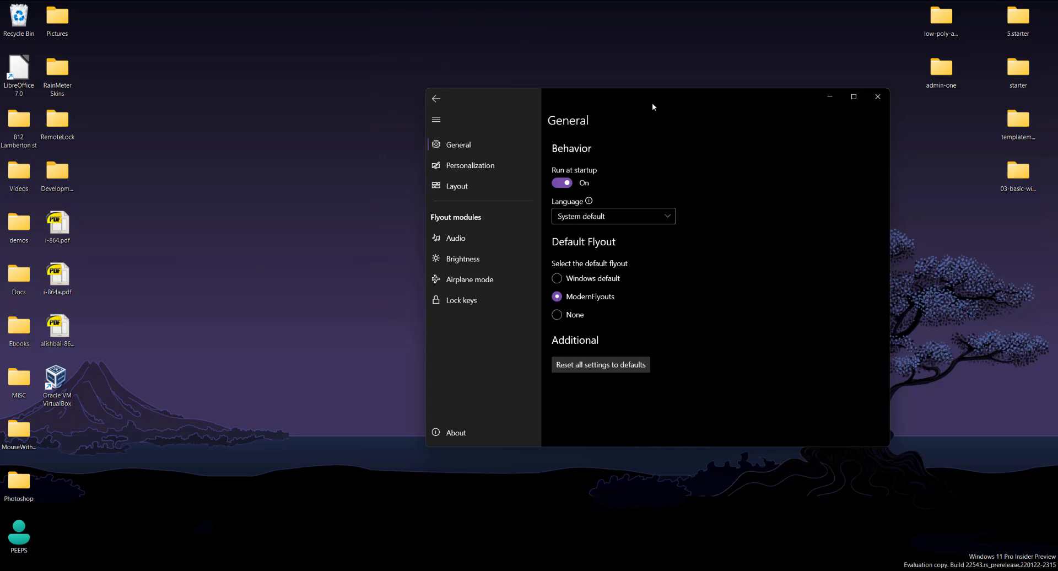
pyautogui.moveTo(653, 102); pyautogui.dragTo(606, 100)
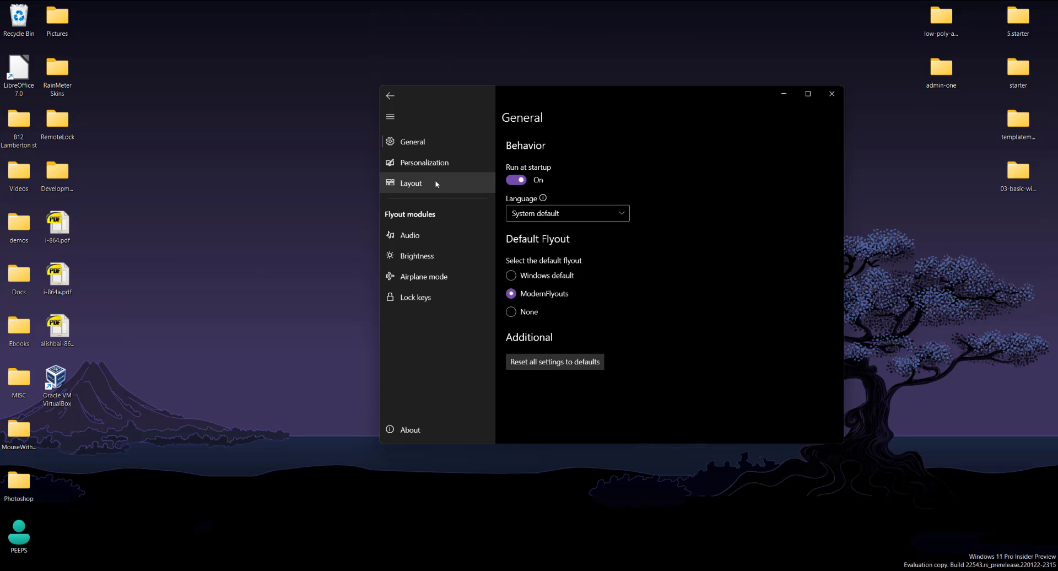
# Try flyout background opacities of 42%, 11% and 3% in the Personalization settings with the flyout shown, and restore 100%
pyautogui.click(427, 163)
pyautogui.scroll(-3, 556, 194)
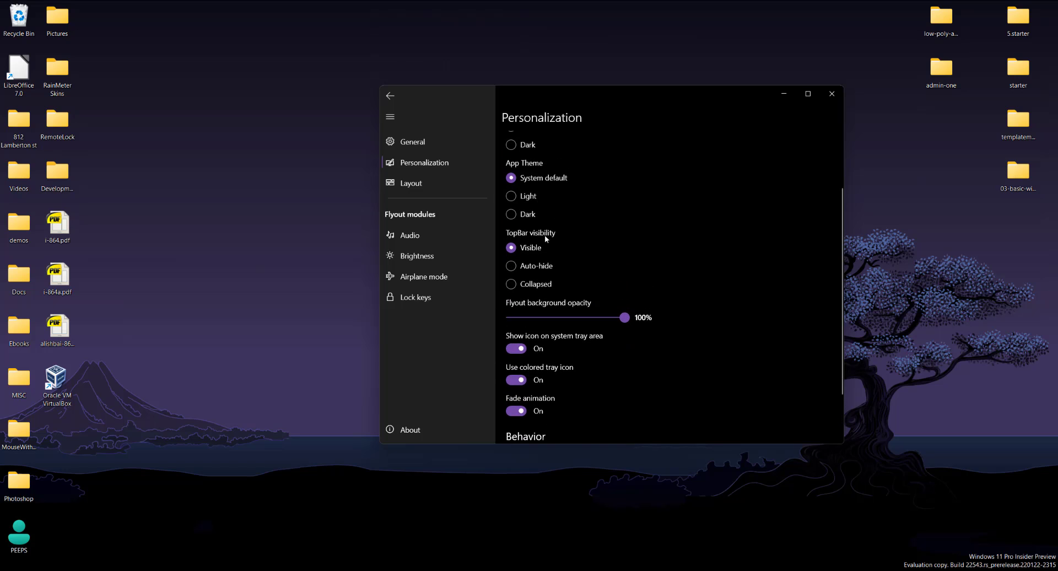
pyautogui.scroll(-2, 562, 242)
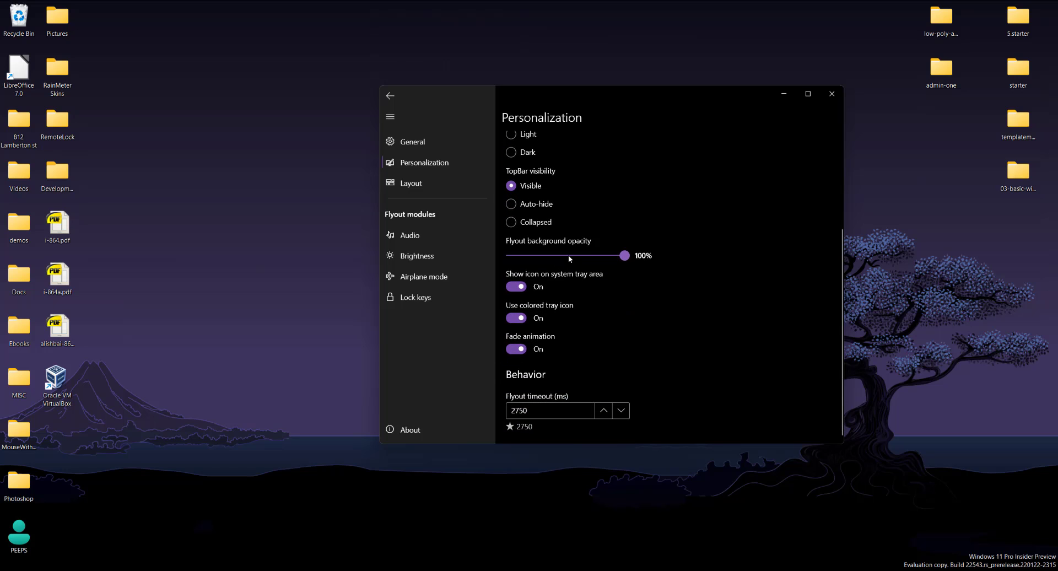
pyautogui.click(557, 257)
pyautogui.press('XF86AudioRaiseVolume')
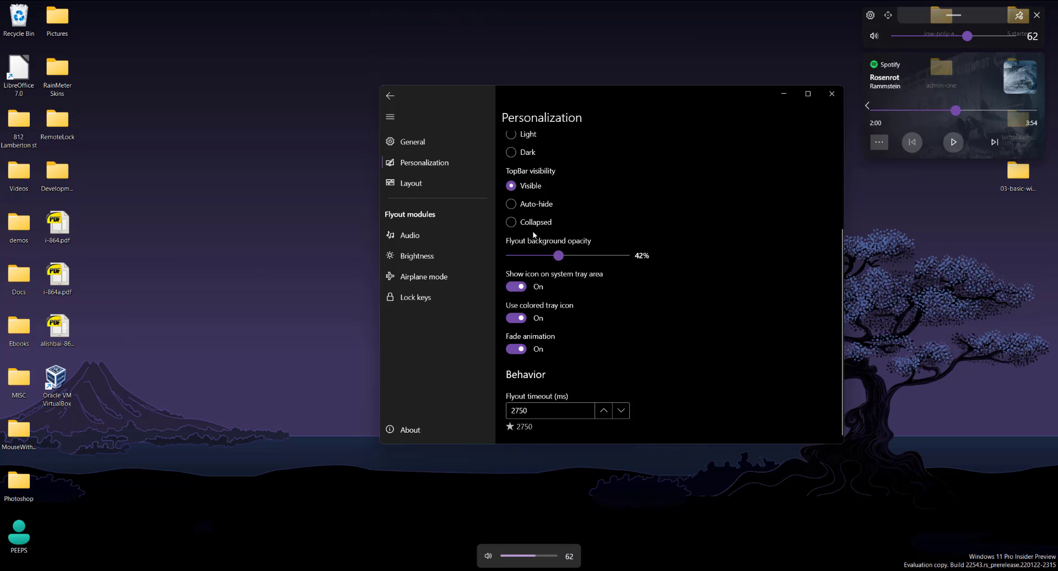
pyautogui.click(524, 254)
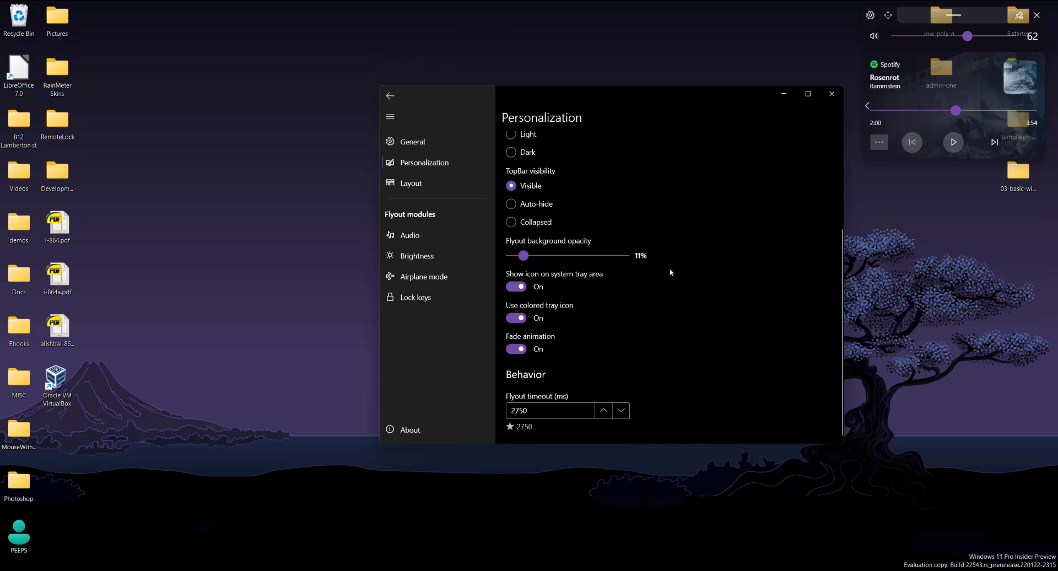
pyautogui.click(512, 260)
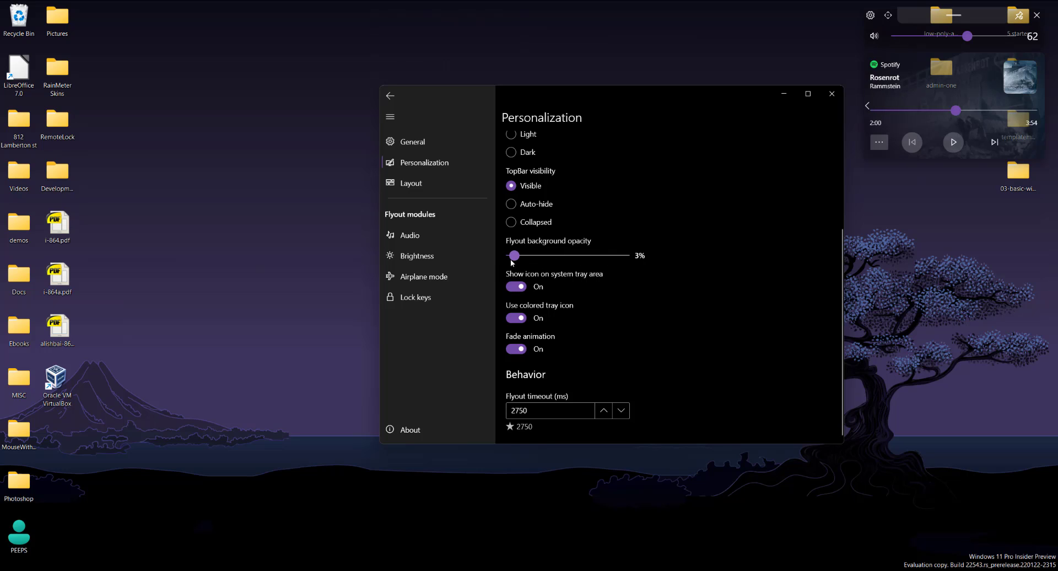
pyautogui.press('XF86AudioRaiseVolume')
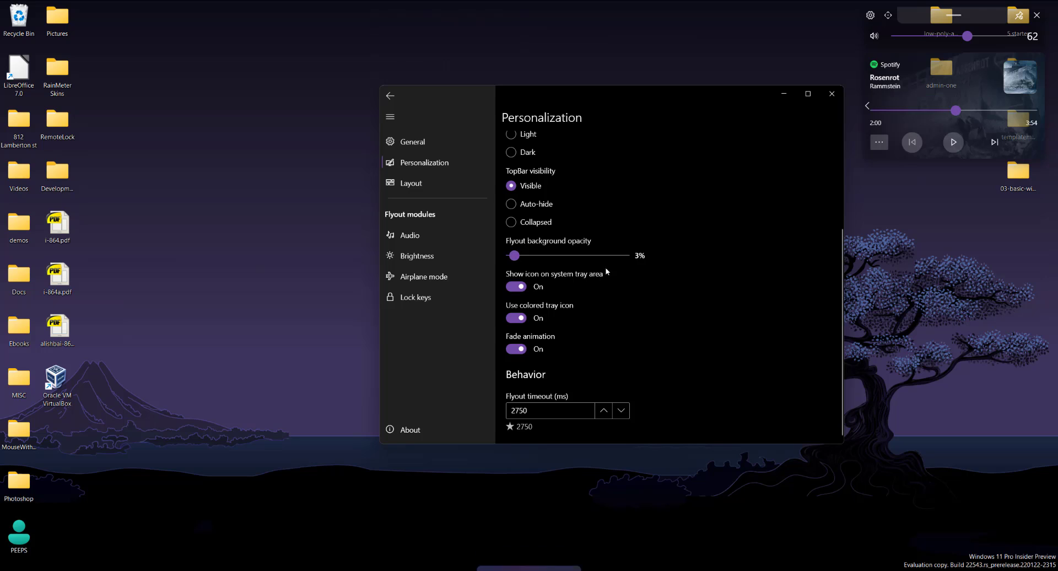
pyautogui.moveTo(514, 255); pyautogui.dragTo(702, 253)
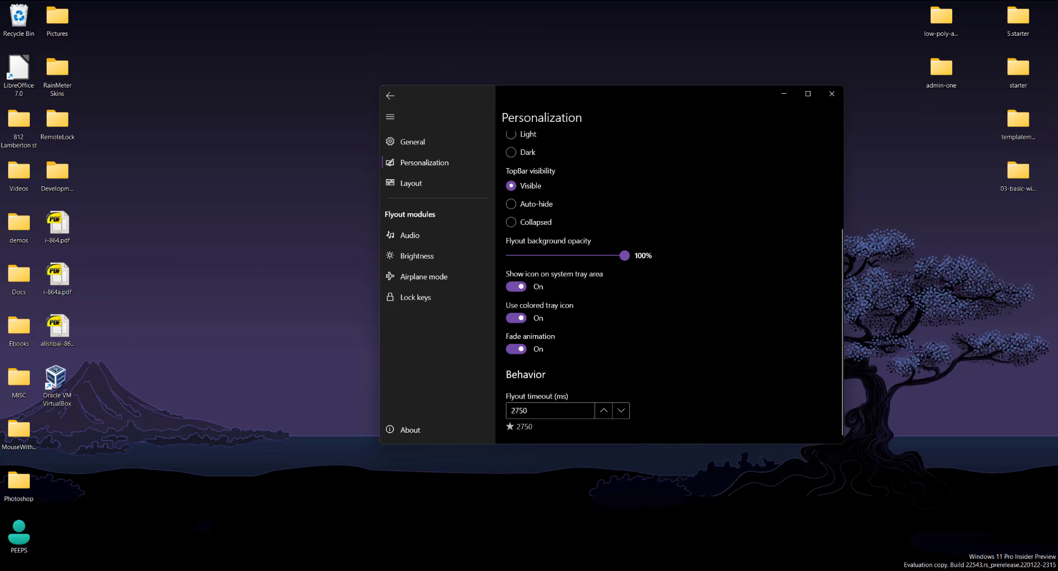
# Reveal the hidden system tray icons to find the ModernFlyouts icon, then dismiss them
pyautogui.click(937, 570)
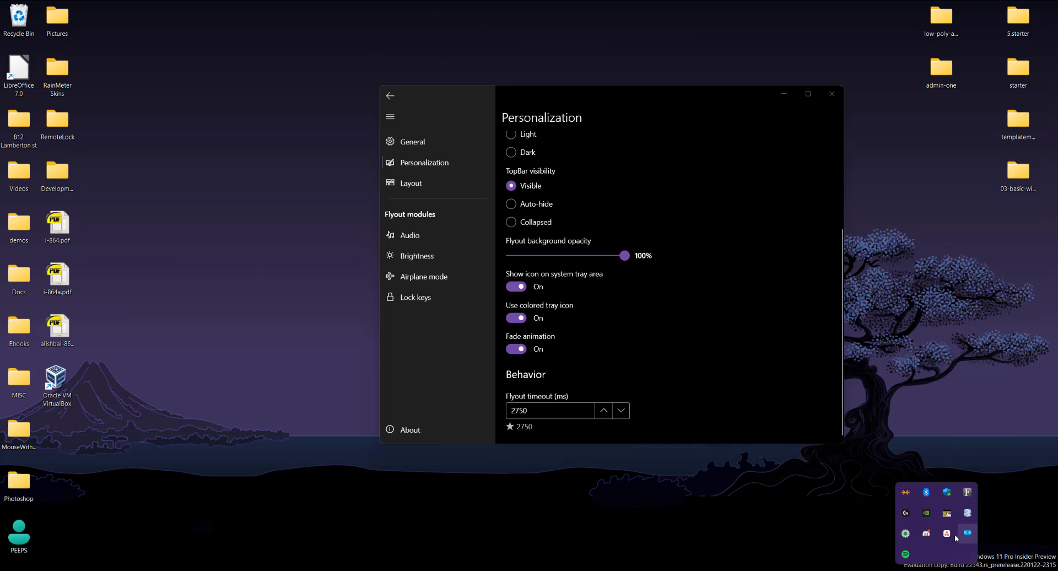
pyautogui.click(755, 356)
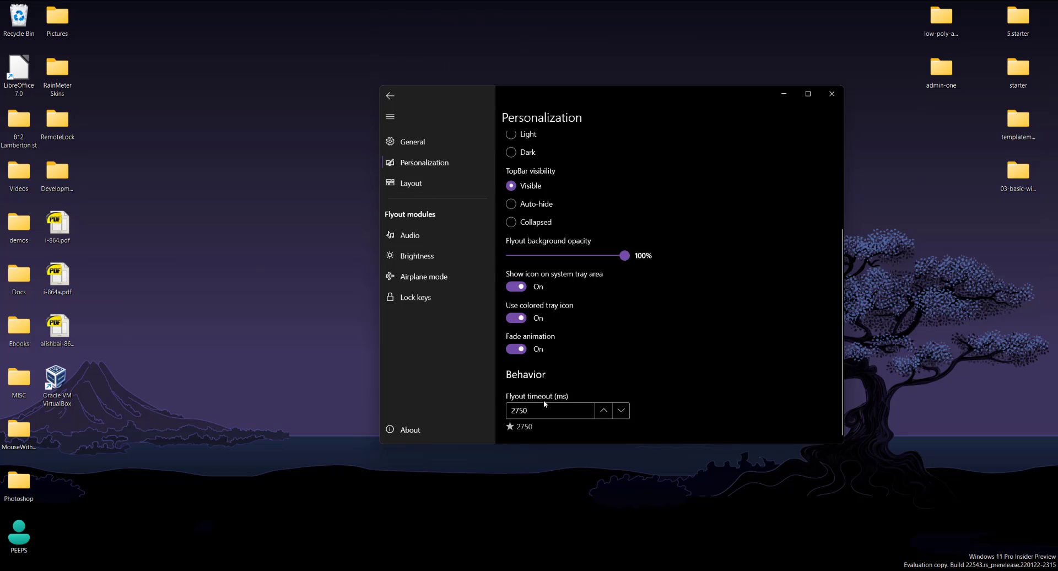
# Set the flyout's horizontal and vertical alignment to Center in the Layout settings, and raise the volume to 68 to check the placement
pyautogui.click(441, 185)
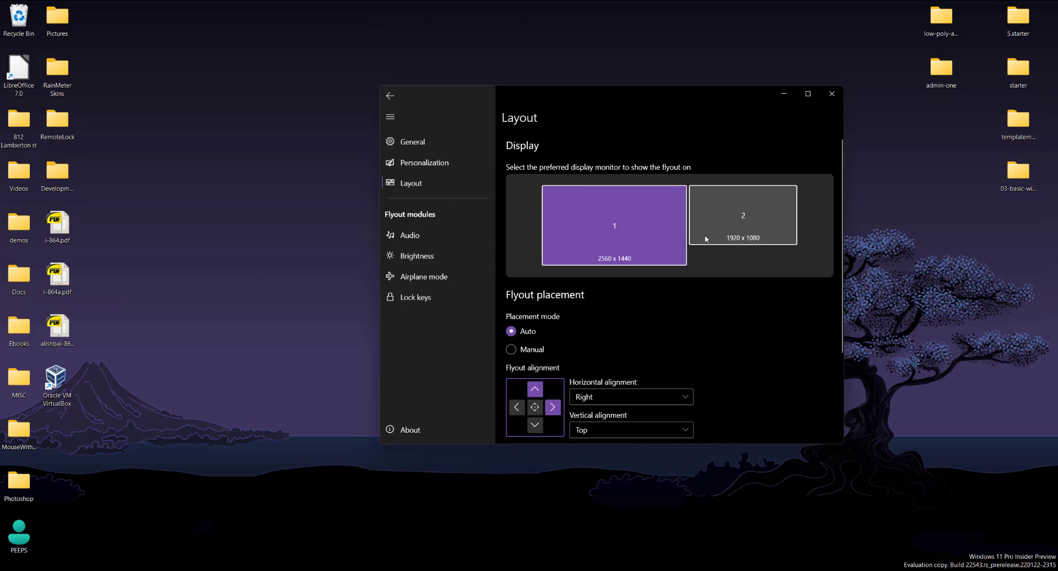
pyautogui.scroll(-3, 722, 365)
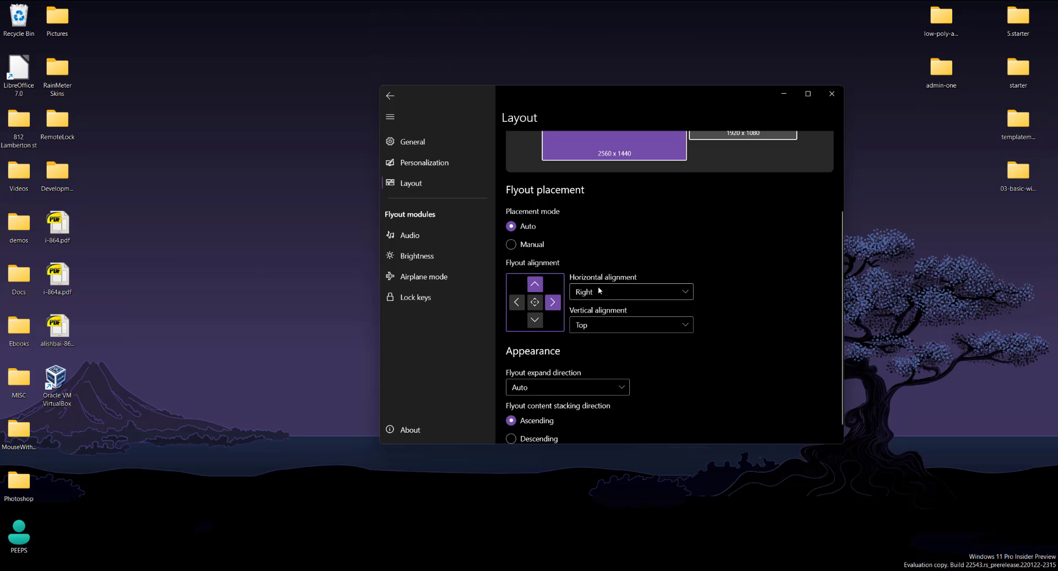
pyautogui.click(535, 302)
pyautogui.click(891, 445)
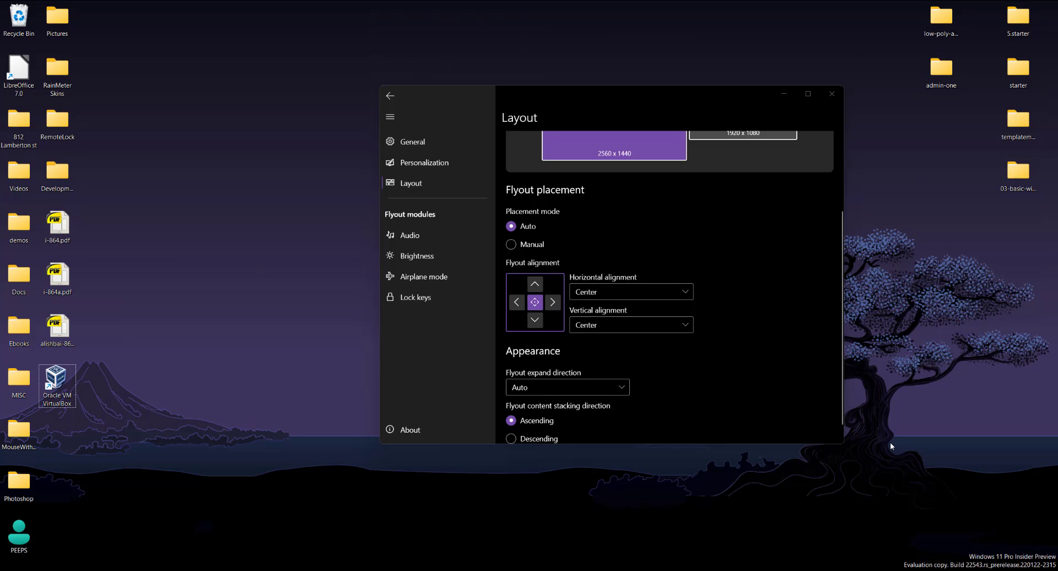
pyautogui.press('XF86AudioRaiseVolume')
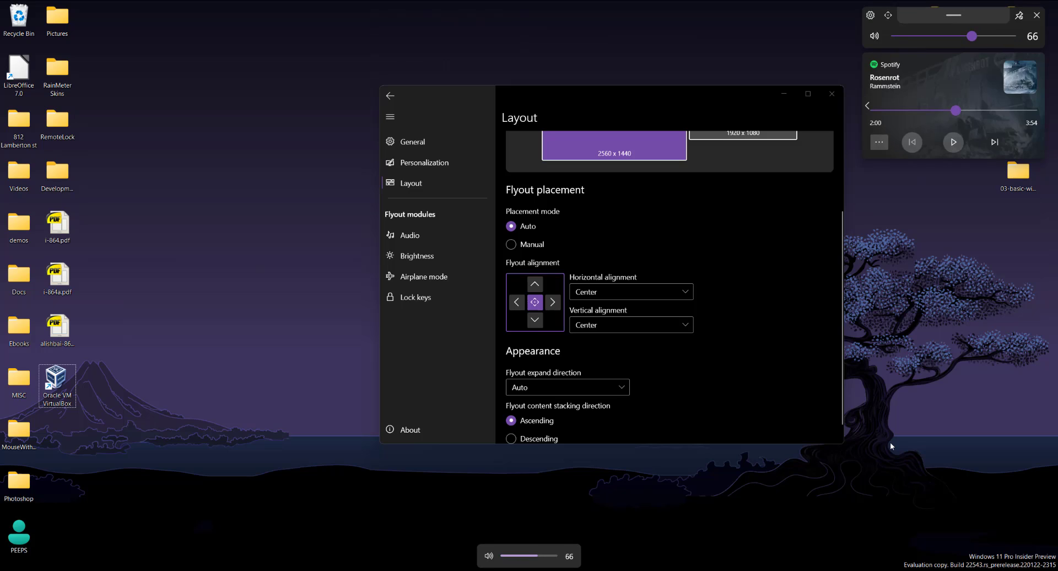
pyautogui.click(755, 234)
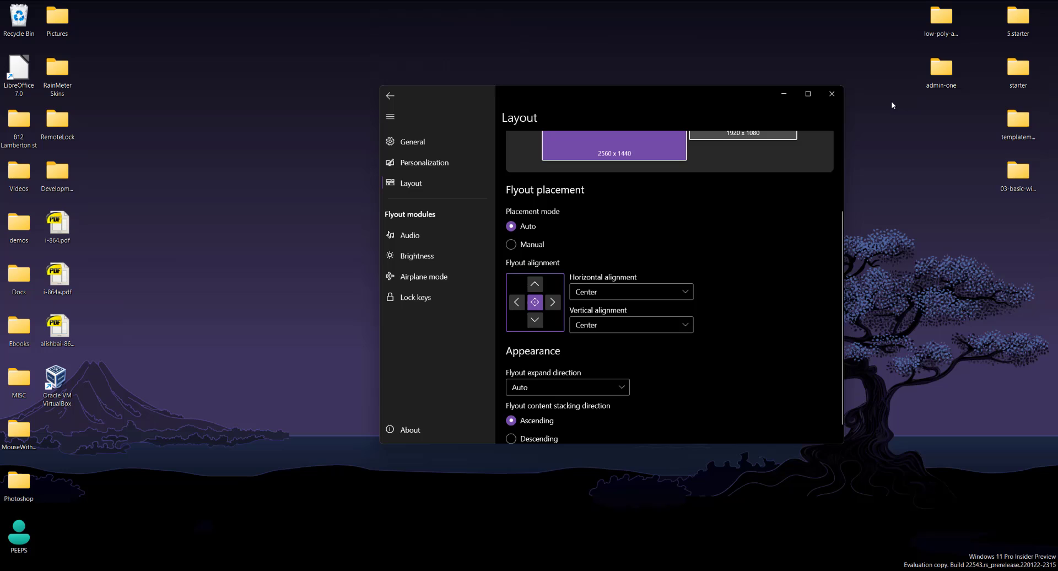
pyautogui.press('XF86AudioRaiseVolume')
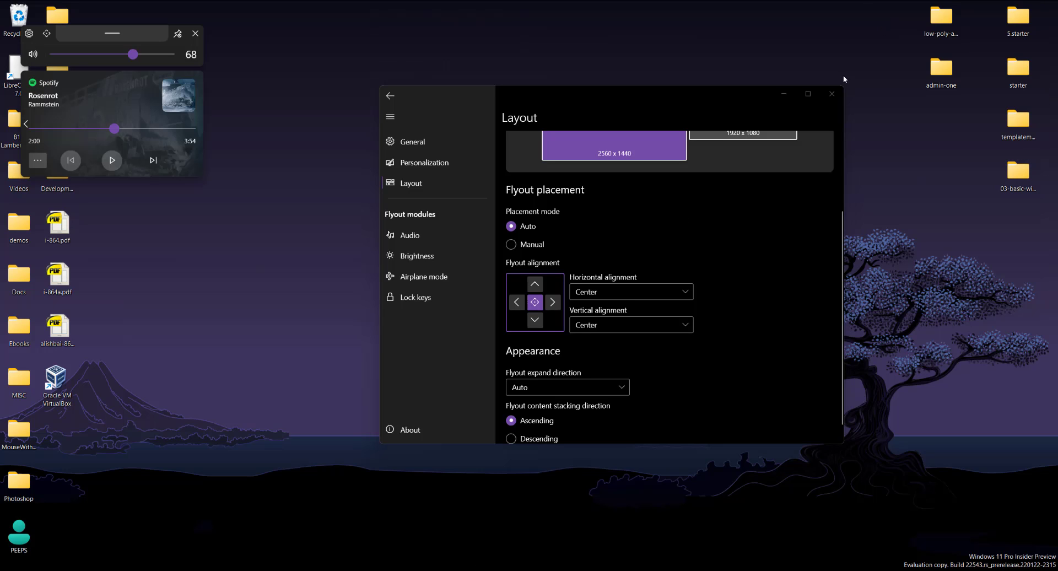
# Move the flyout to the desktop's upper-right area, reset it to its aligned position, and move it to the upper right again
pyautogui.moveTo(142, 41); pyautogui.dragTo(905, 75)
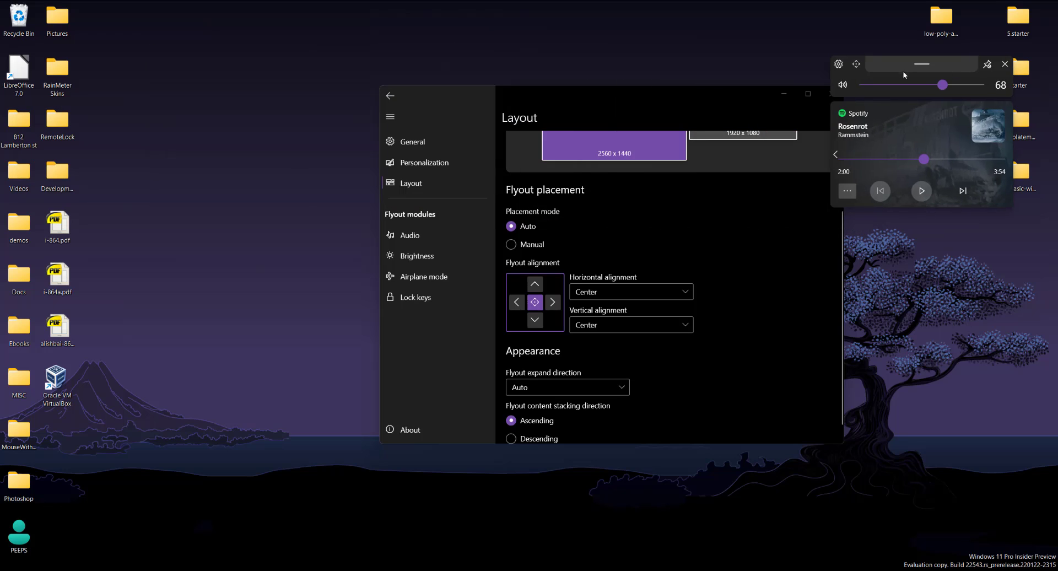
pyautogui.click(856, 64)
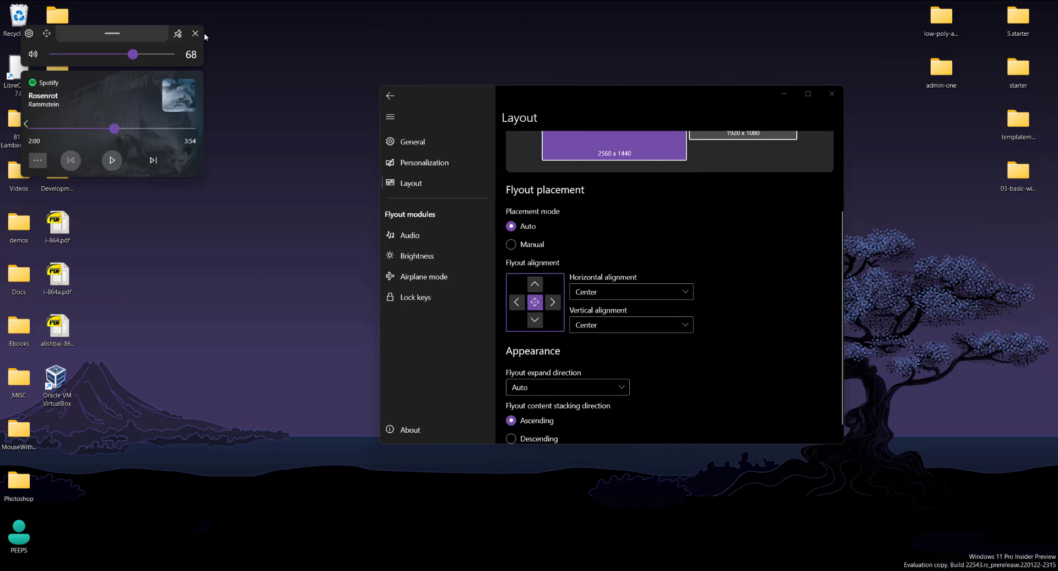
pyautogui.moveTo(124, 36); pyautogui.dragTo(922, 34)
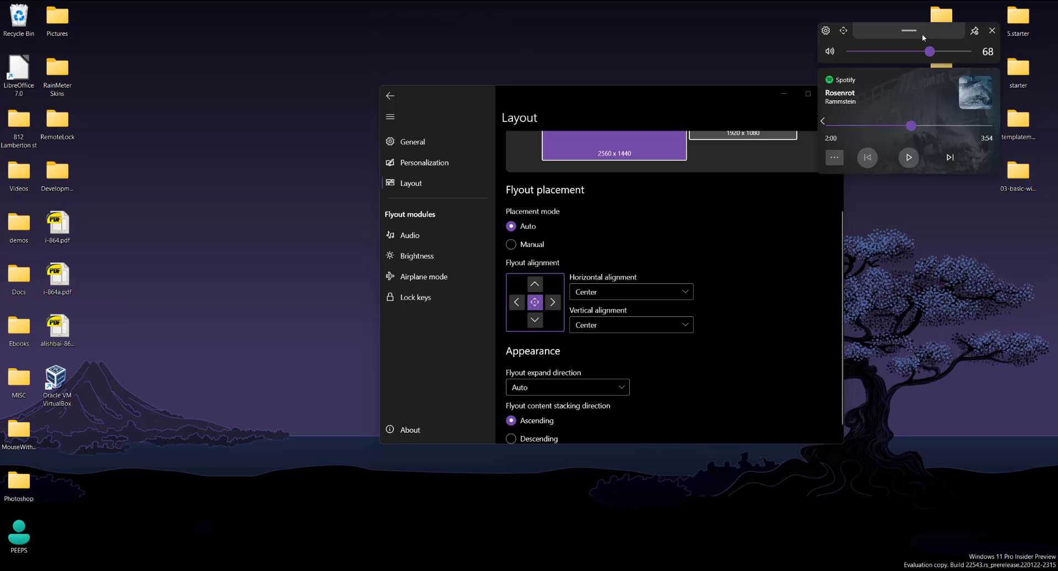
# Set the flyout's vertical alignment to Top and its horizontal alignment to Right in the Layout settings
pyautogui.click(534, 284)
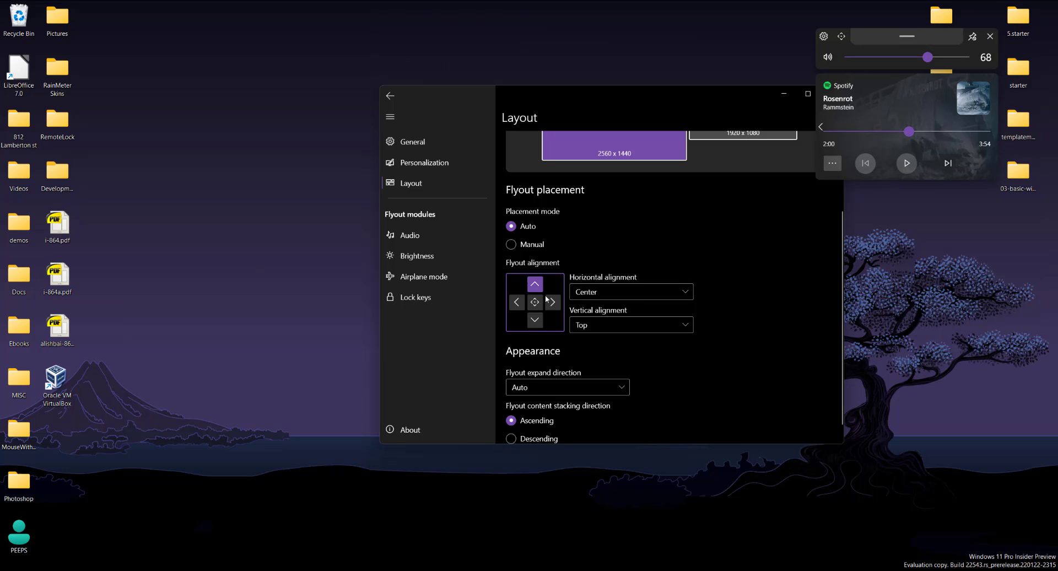
pyautogui.click(553, 302)
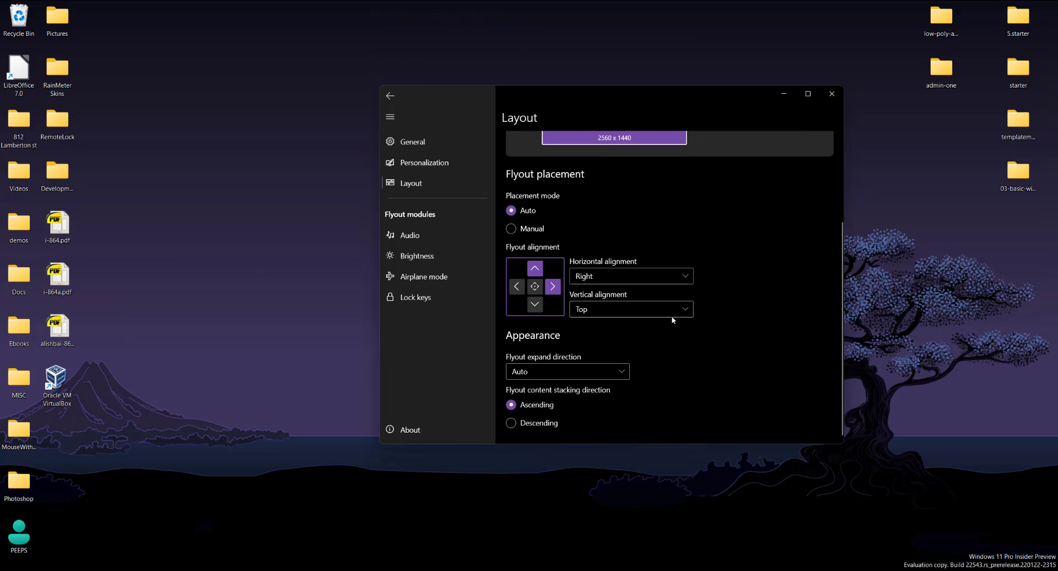
pyautogui.scroll(2, 671, 321)
pyautogui.scroll(-2, 678, 297)
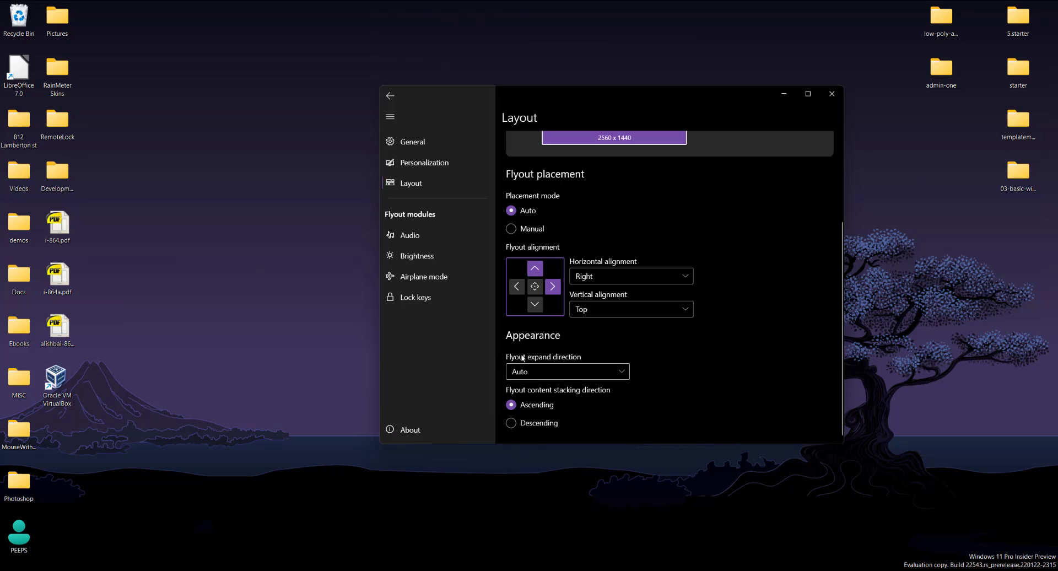
# Review the Audio module's General and Media options, and the Brightness and Airplane mode flyout settings
pyautogui.click(445, 231)
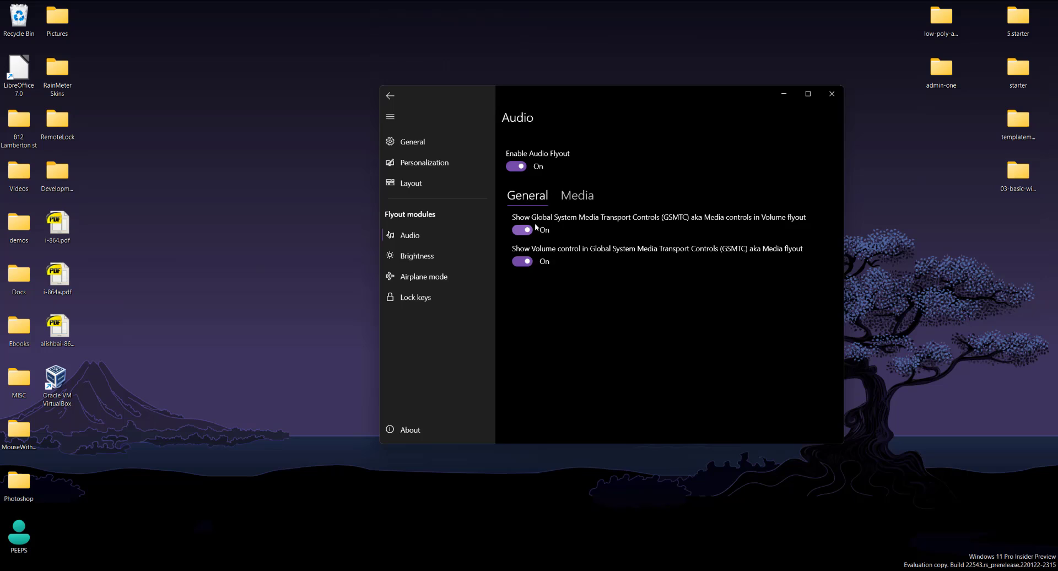
pyautogui.click(571, 193)
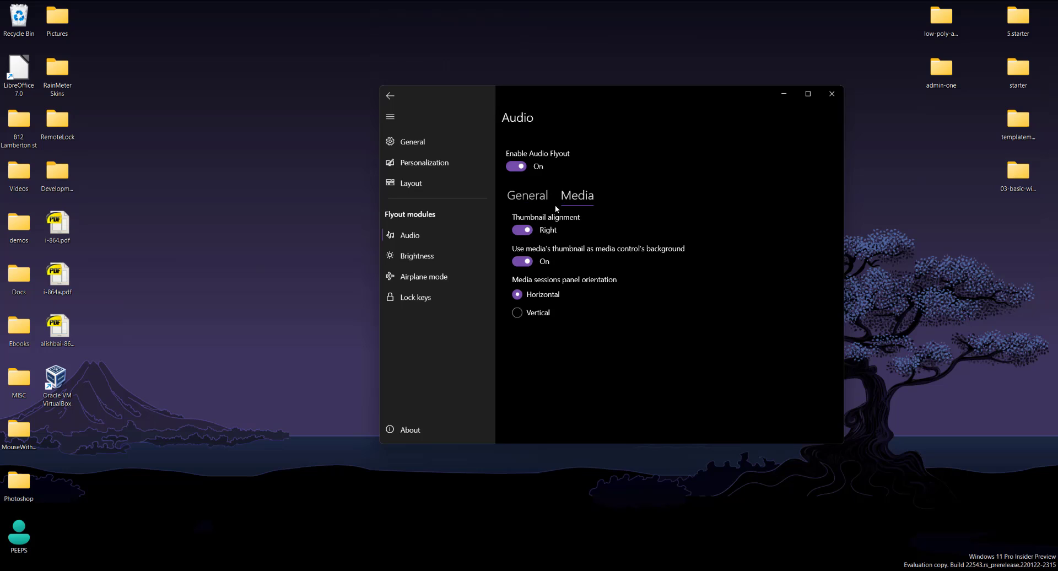
pyautogui.click(527, 195)
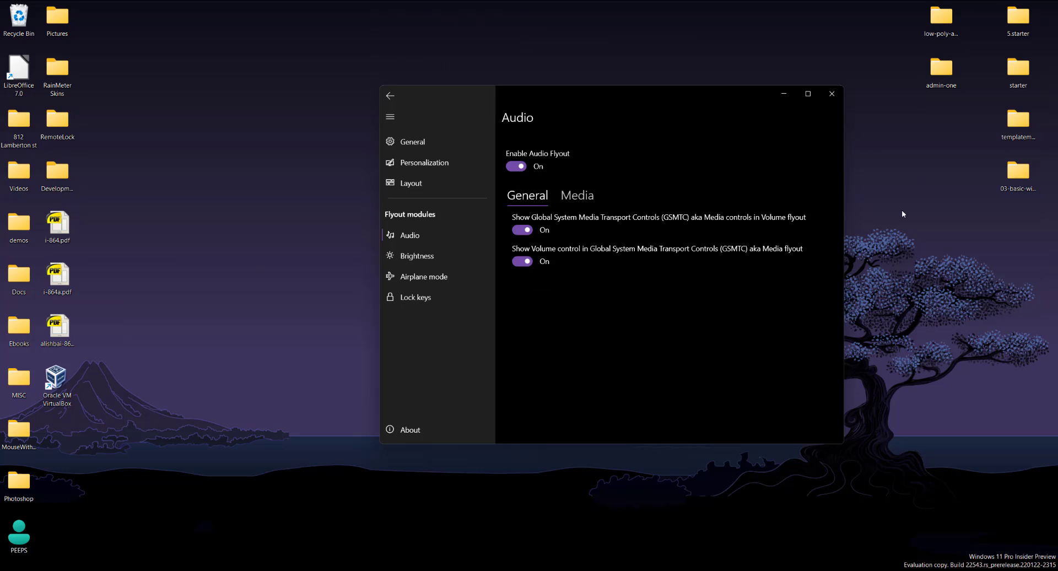
pyautogui.click(416, 256)
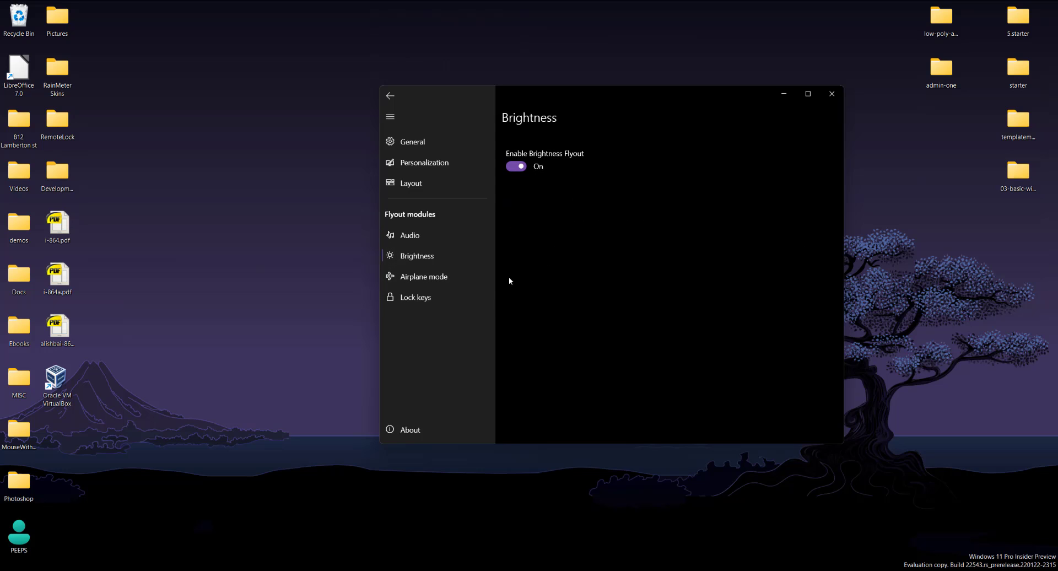
pyautogui.click(408, 276)
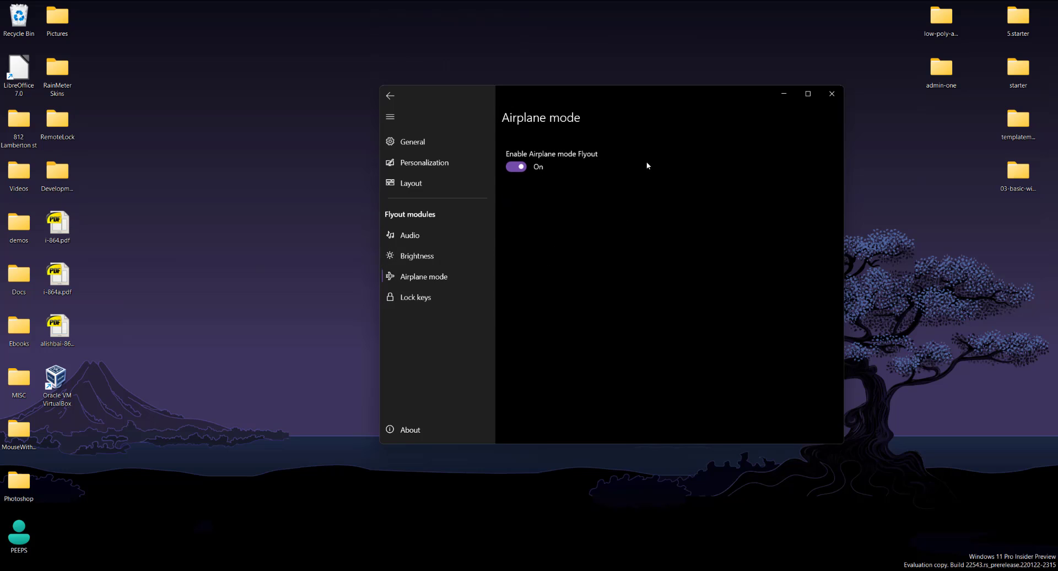
# Show the Lock keys module settings and toggle Caps Lock and Insert mode twice each to test their flyouts
pyautogui.click(424, 299)
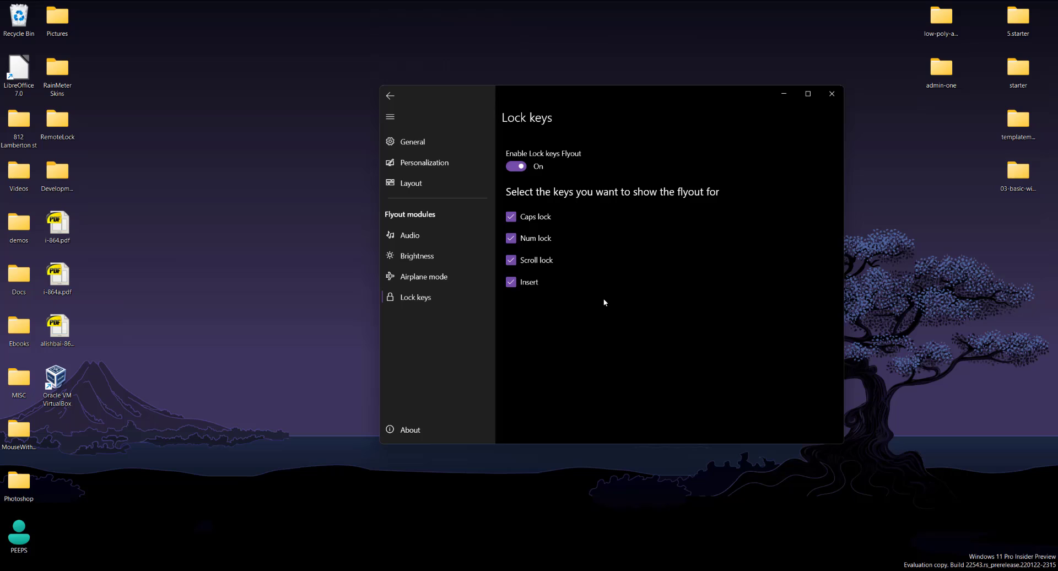
pyautogui.press('capslock')
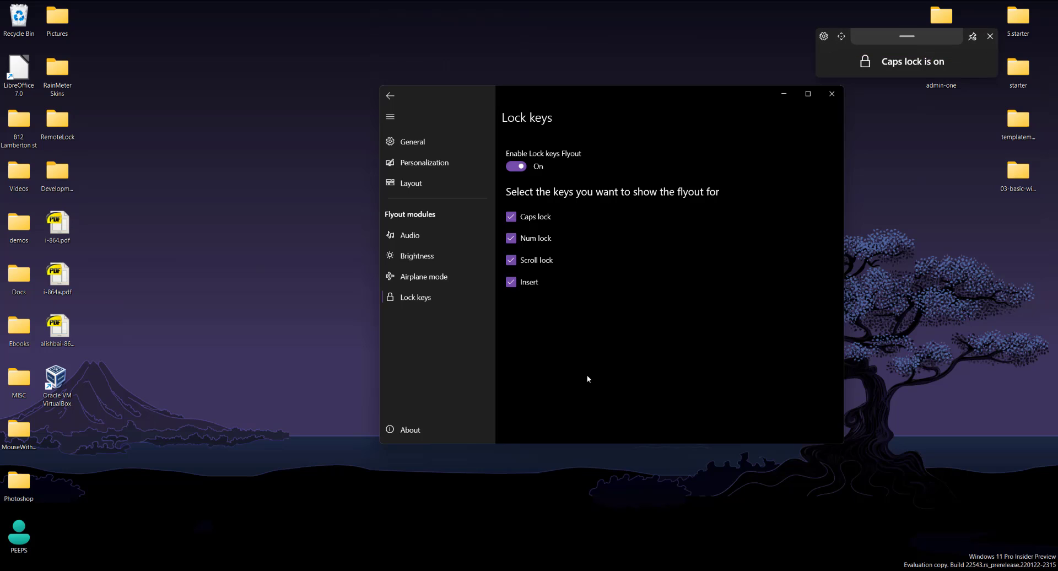
pyautogui.press('capslock')
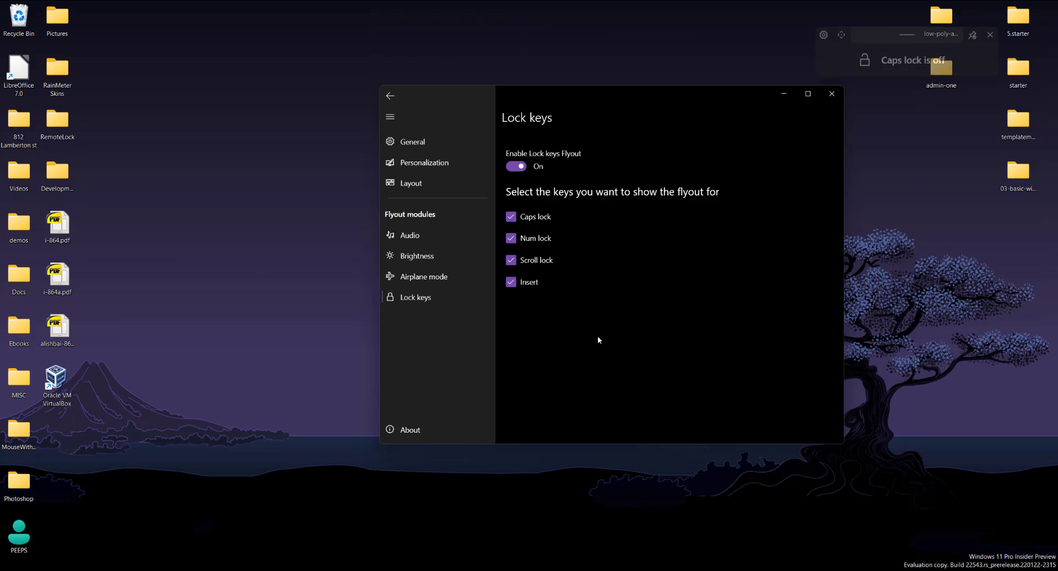
pyautogui.press('Insert')
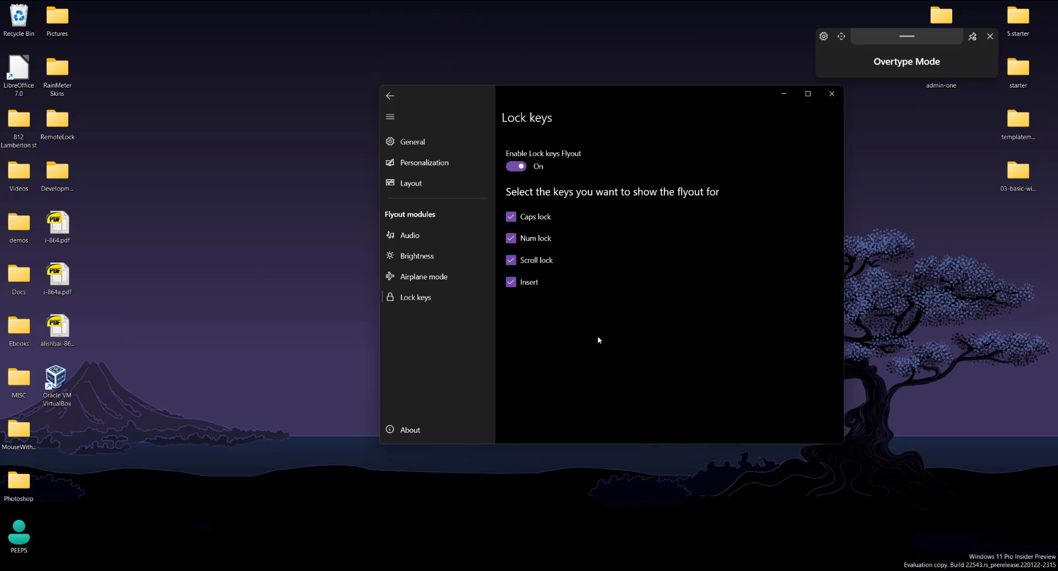
pyautogui.press('Insert')
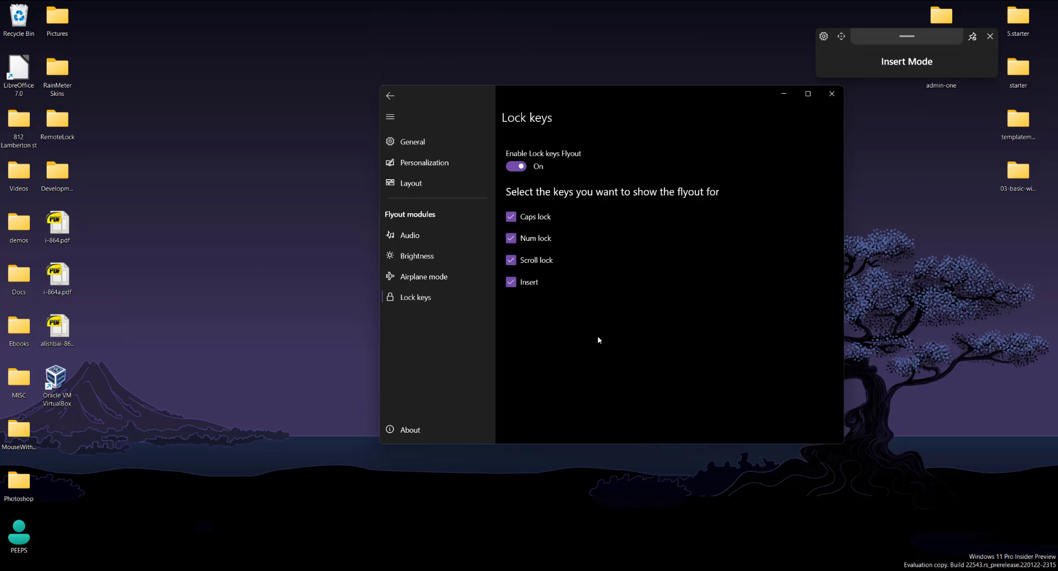
# Turn off the Lock keys flyout and close the settings window
pyautogui.click(516, 167)
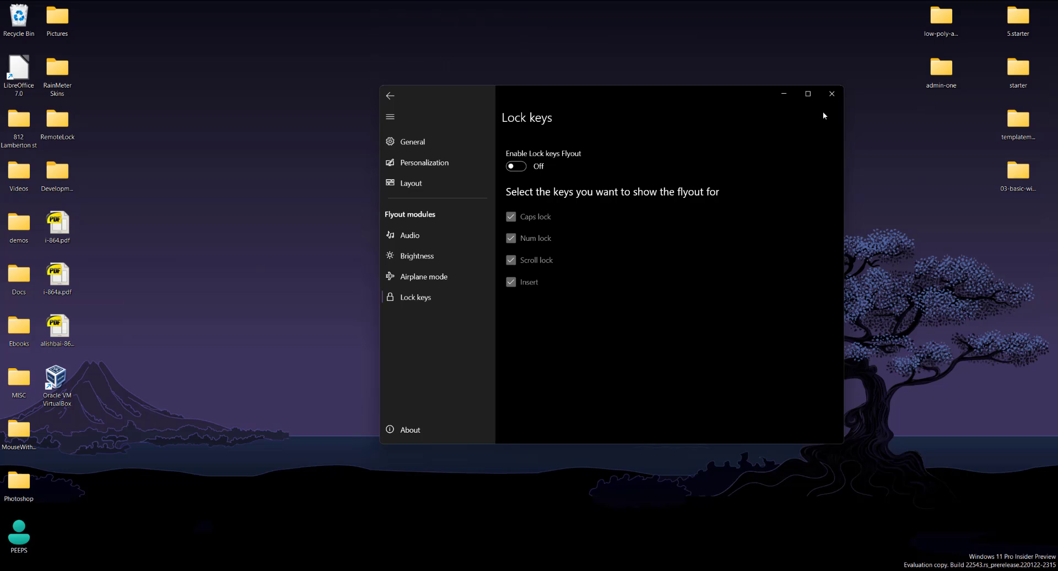
pyautogui.click(831, 93)
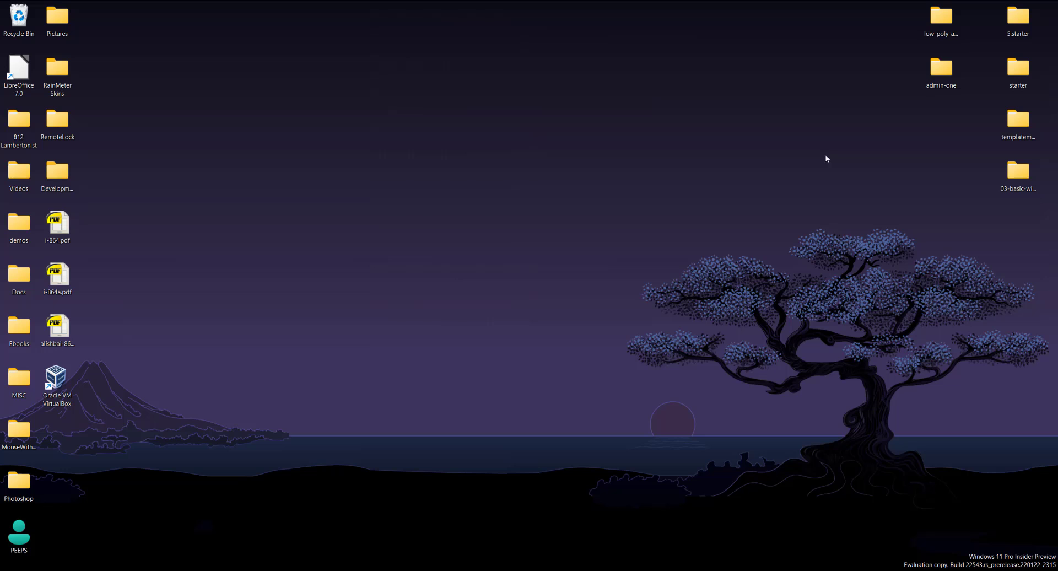
# Raise the volume to 70 to show the flyout, and move it into the desktop's upper-right corner
pyautogui.press('XF86AudioRaiseVolume')
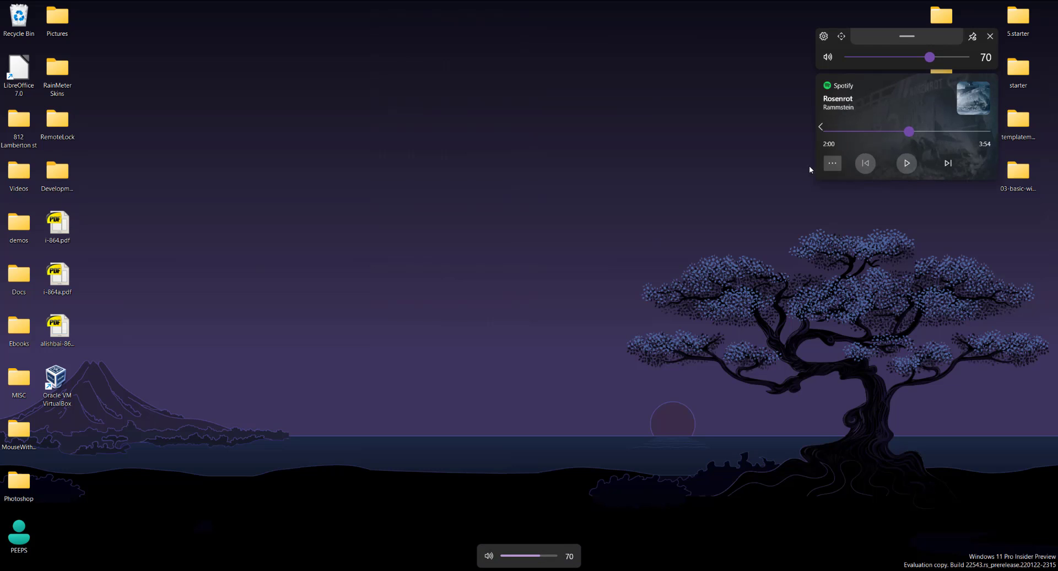
pyautogui.moveTo(881, 41); pyautogui.dragTo(938, 21)
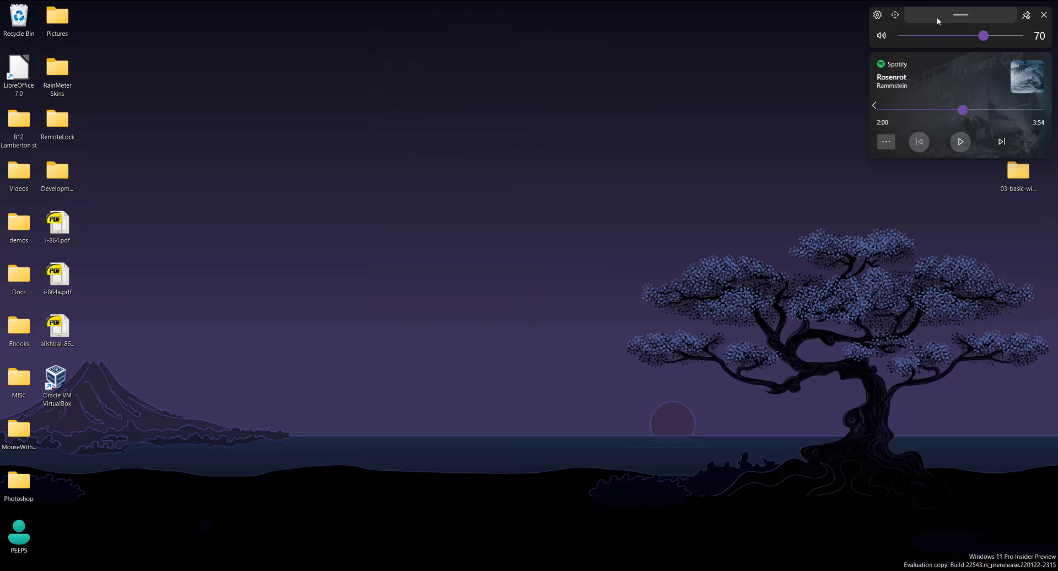